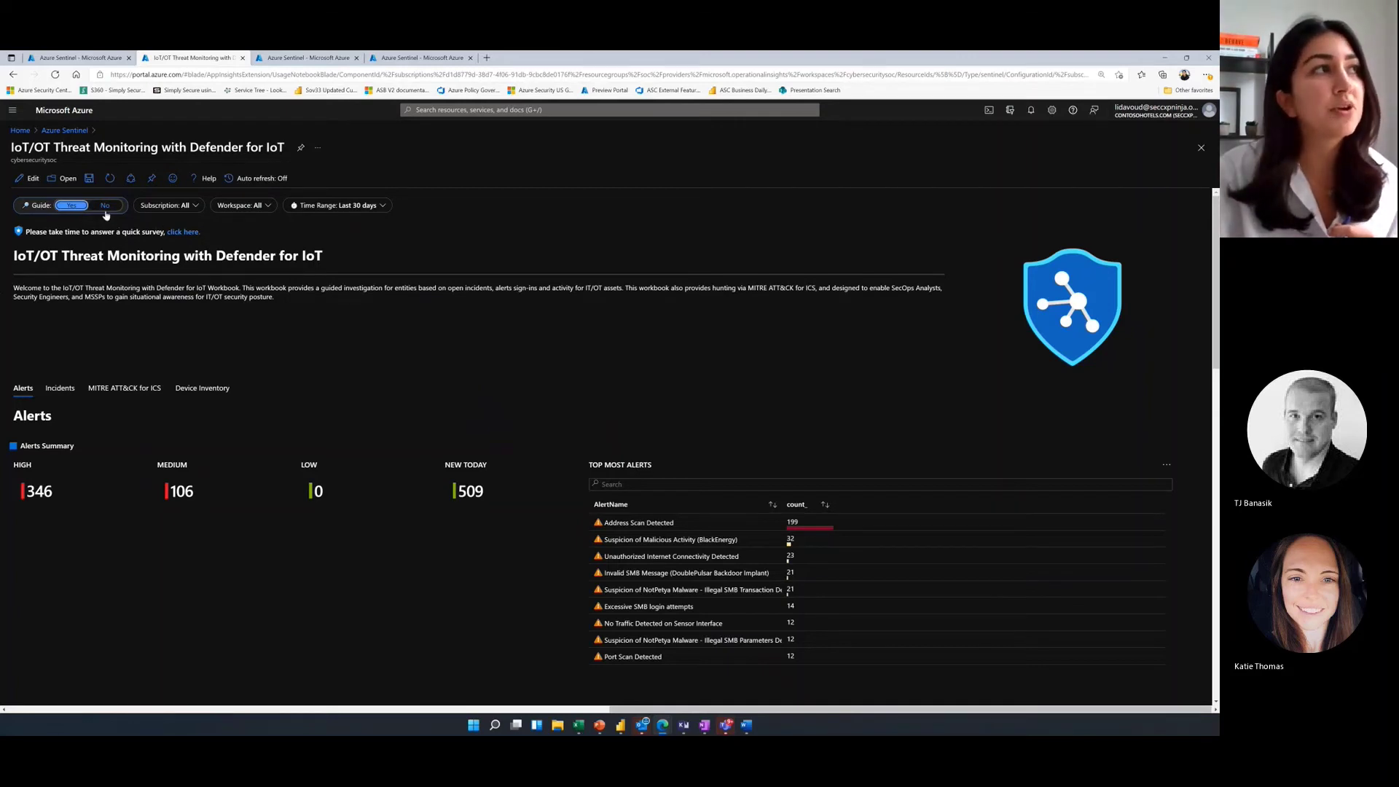
Turn off the workbook guide and filter the Alert Count section to the MALWARE alert engine
click(104, 205)
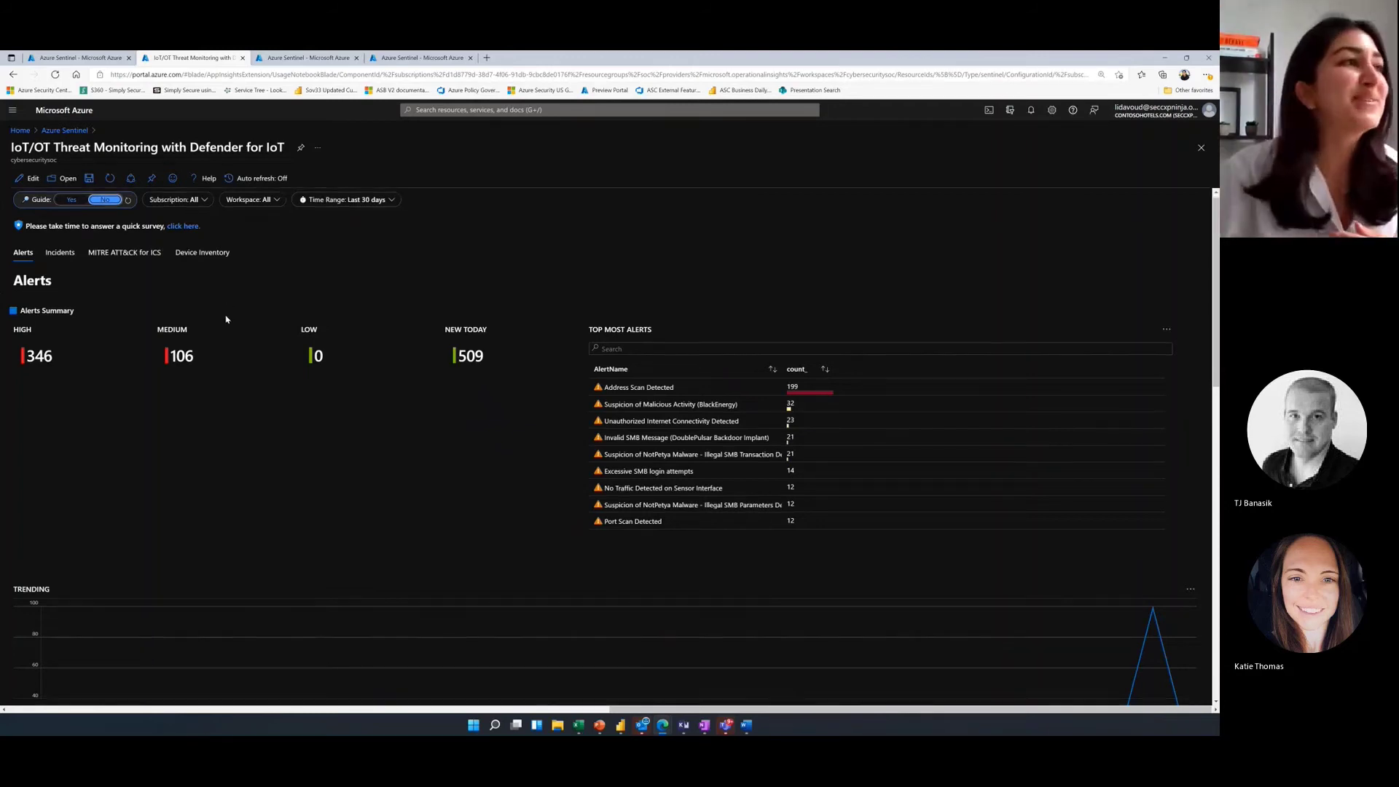
scroll(233, 321, down, 3)
scroll(325, 367, down, 2)
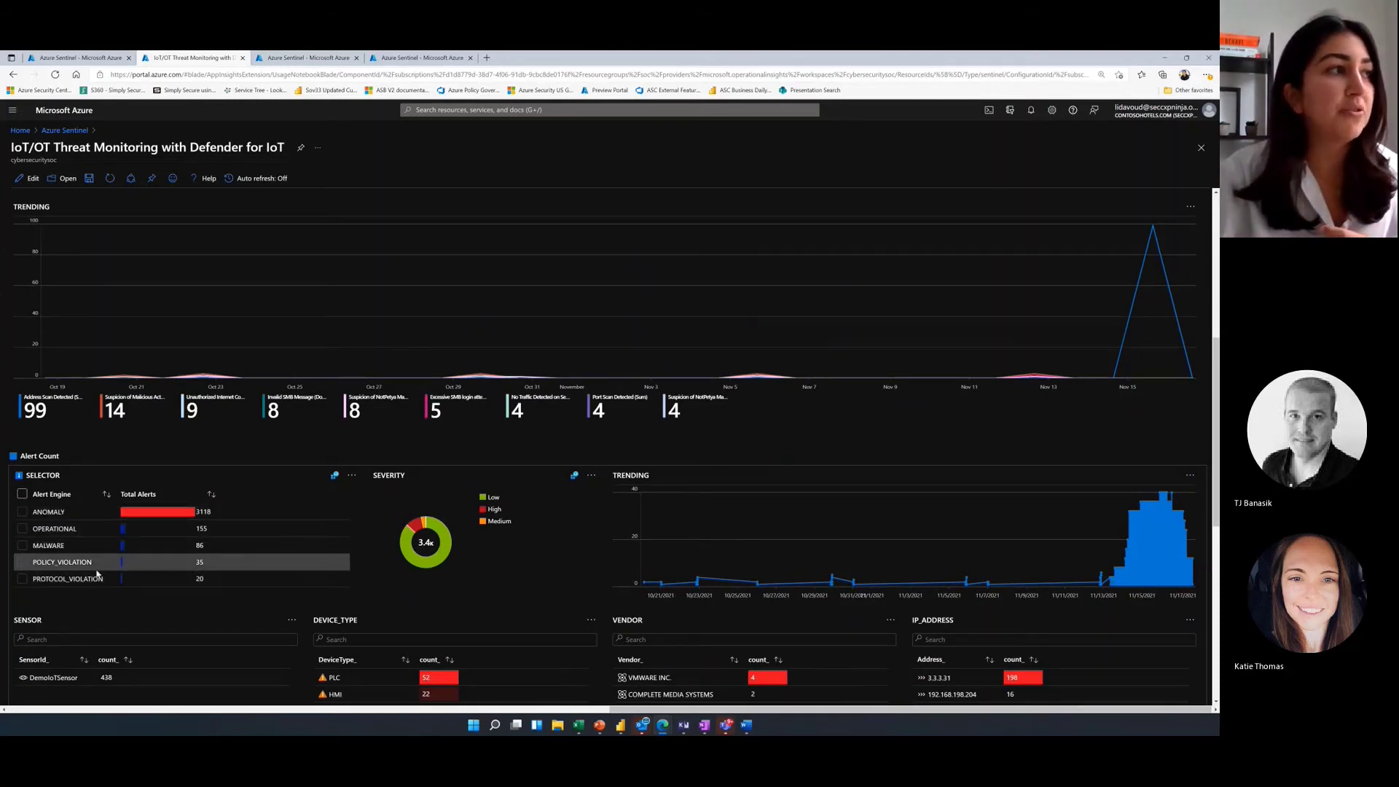
click(24, 546)
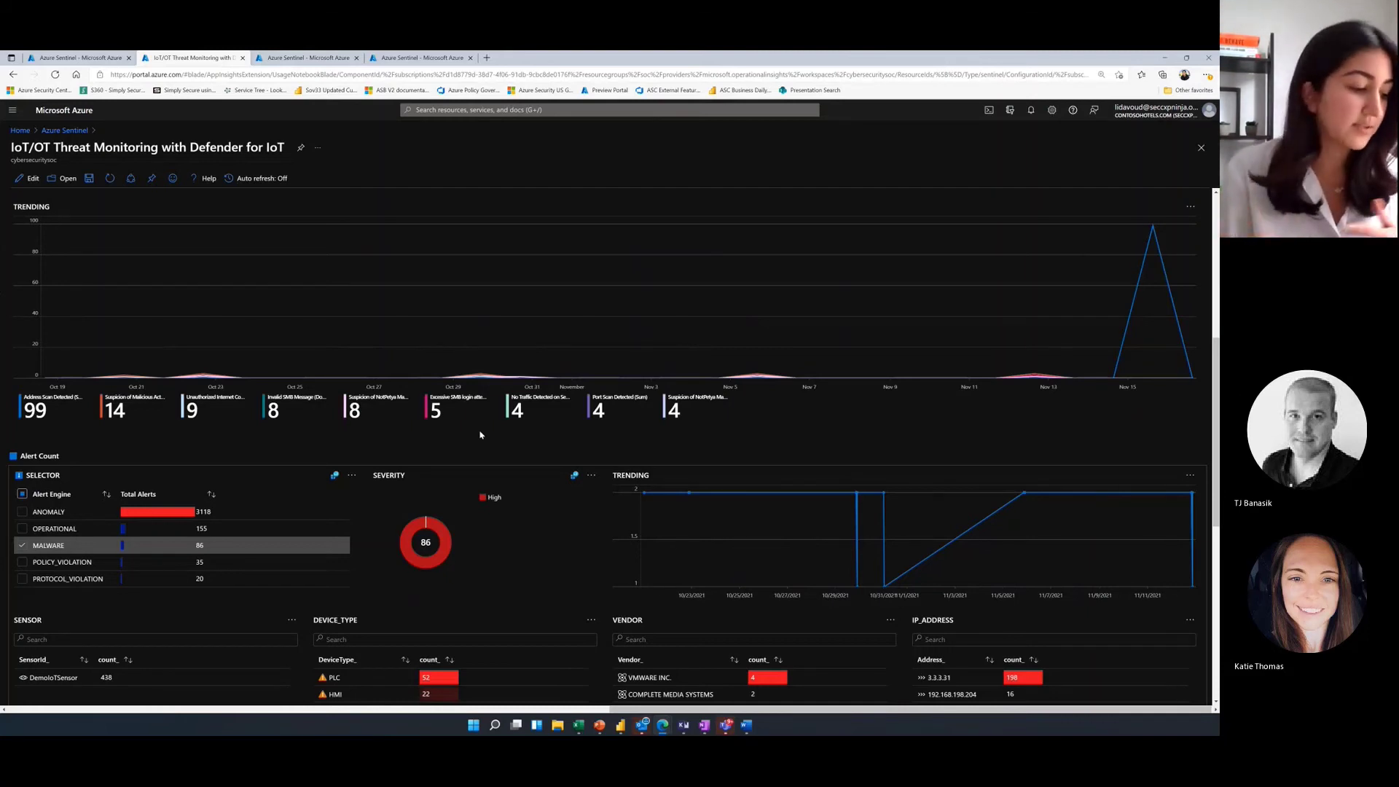
Open the workbook's Incidents view and examine its trending, efficiency, incident breakdown and Security Incidents sections
scroll(447, 401, up, 3)
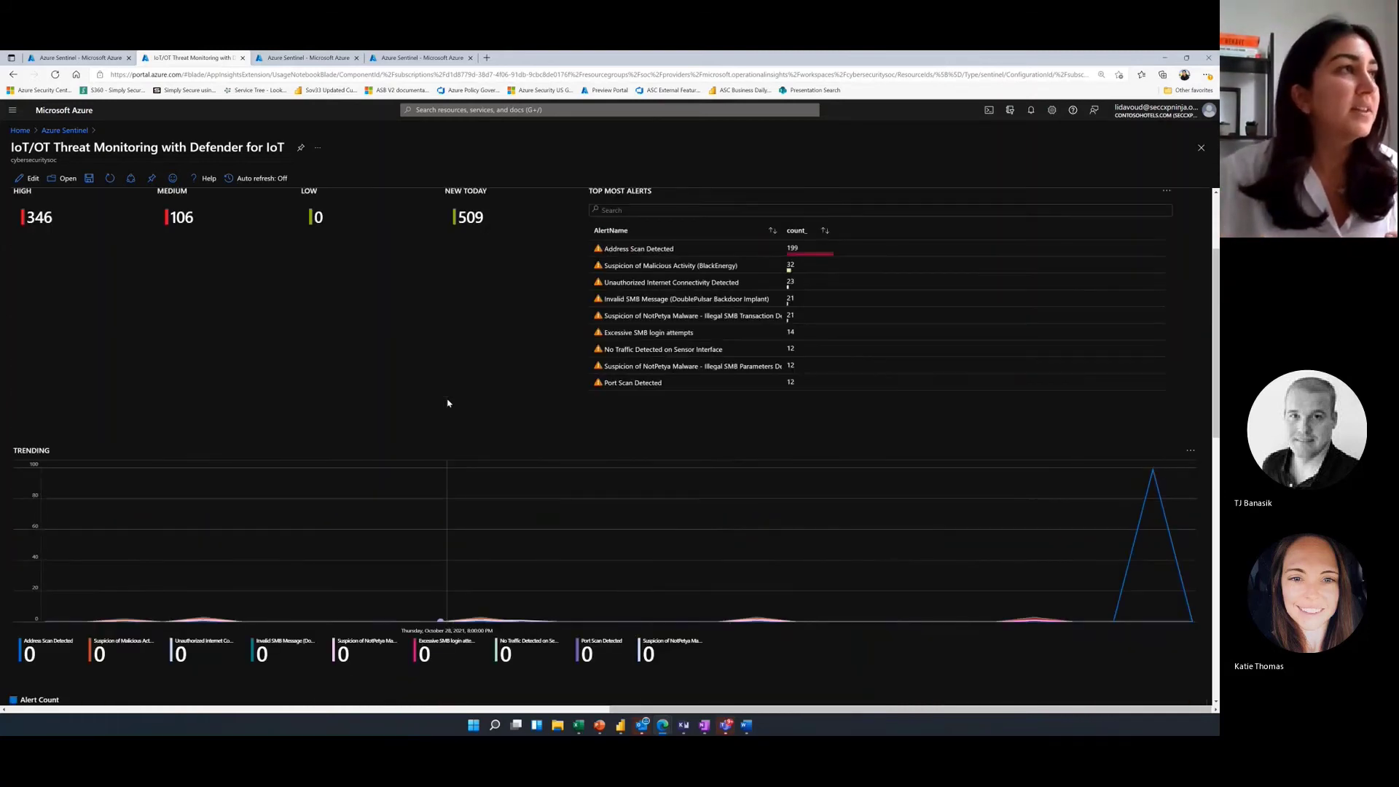
scroll(448, 403, up, 2)
click(61, 259)
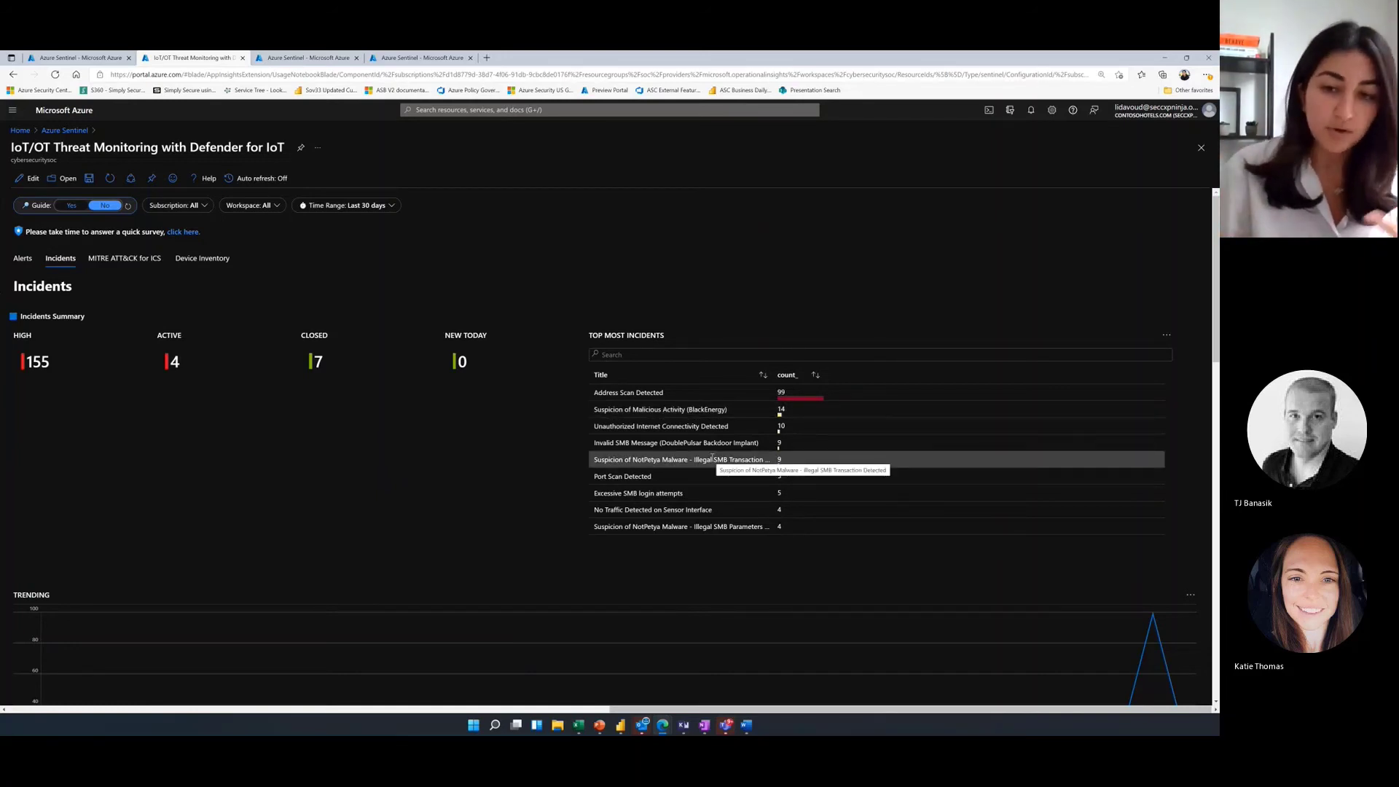
scroll(685, 481, down, 1)
scroll(685, 487, down, 5)
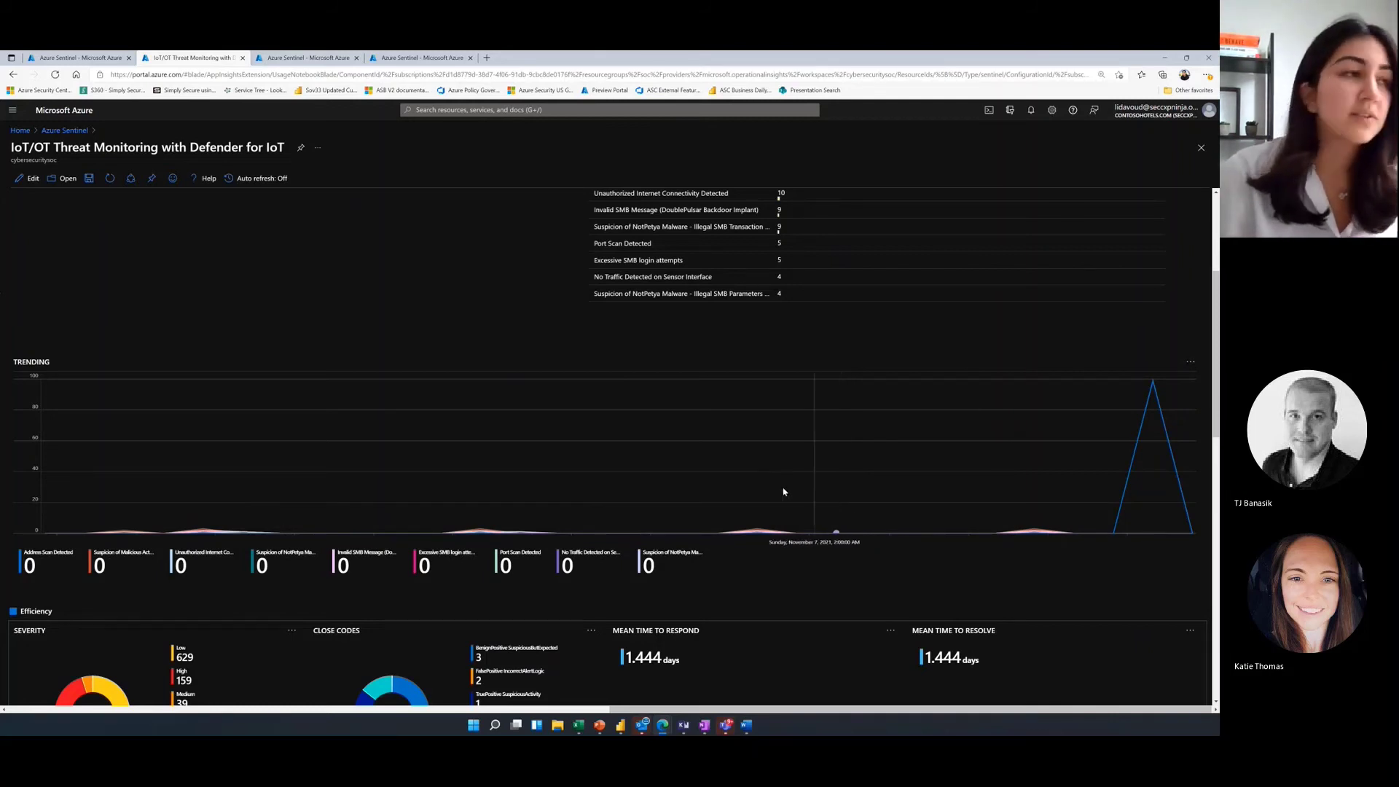
scroll(768, 484, down, 2)
scroll(758, 492, down, 1)
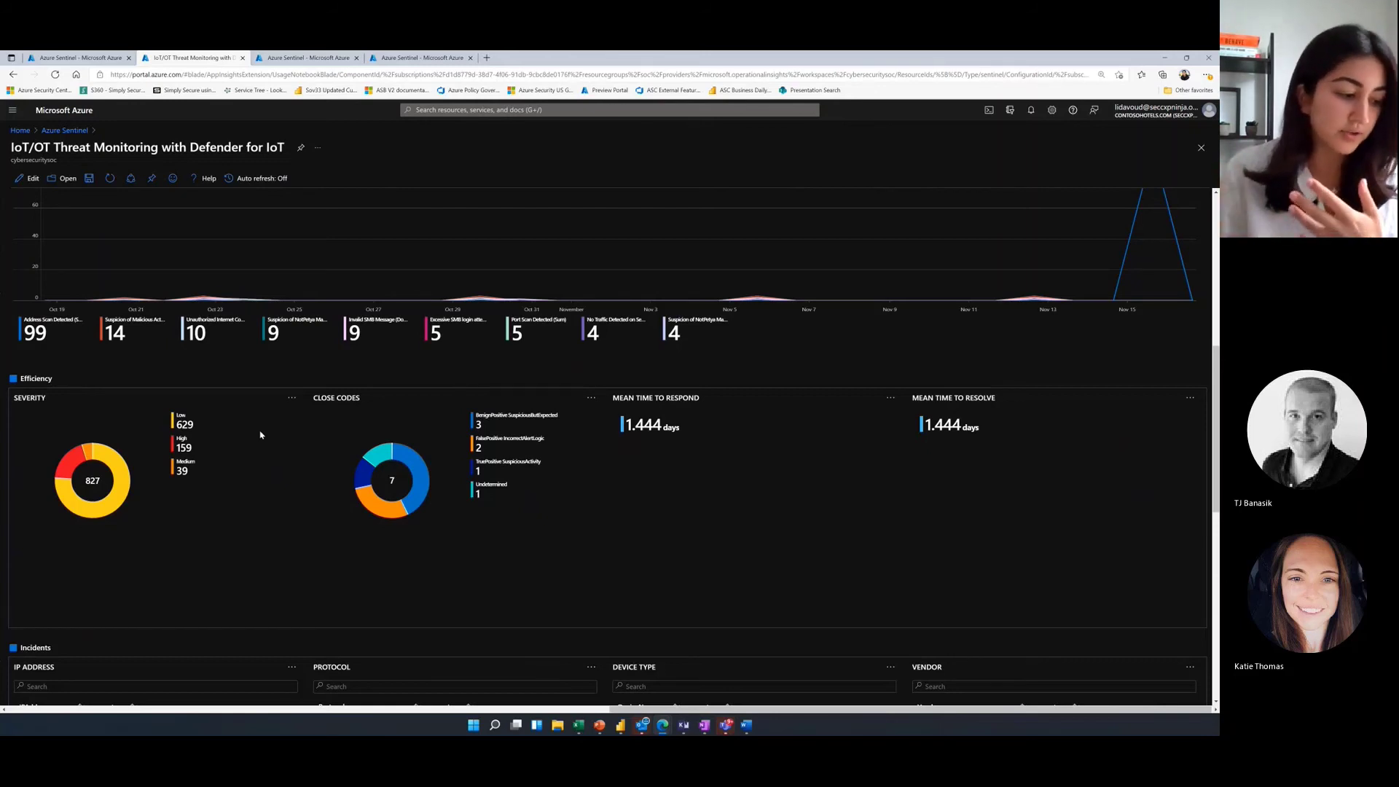
scroll(366, 478, down, 2)
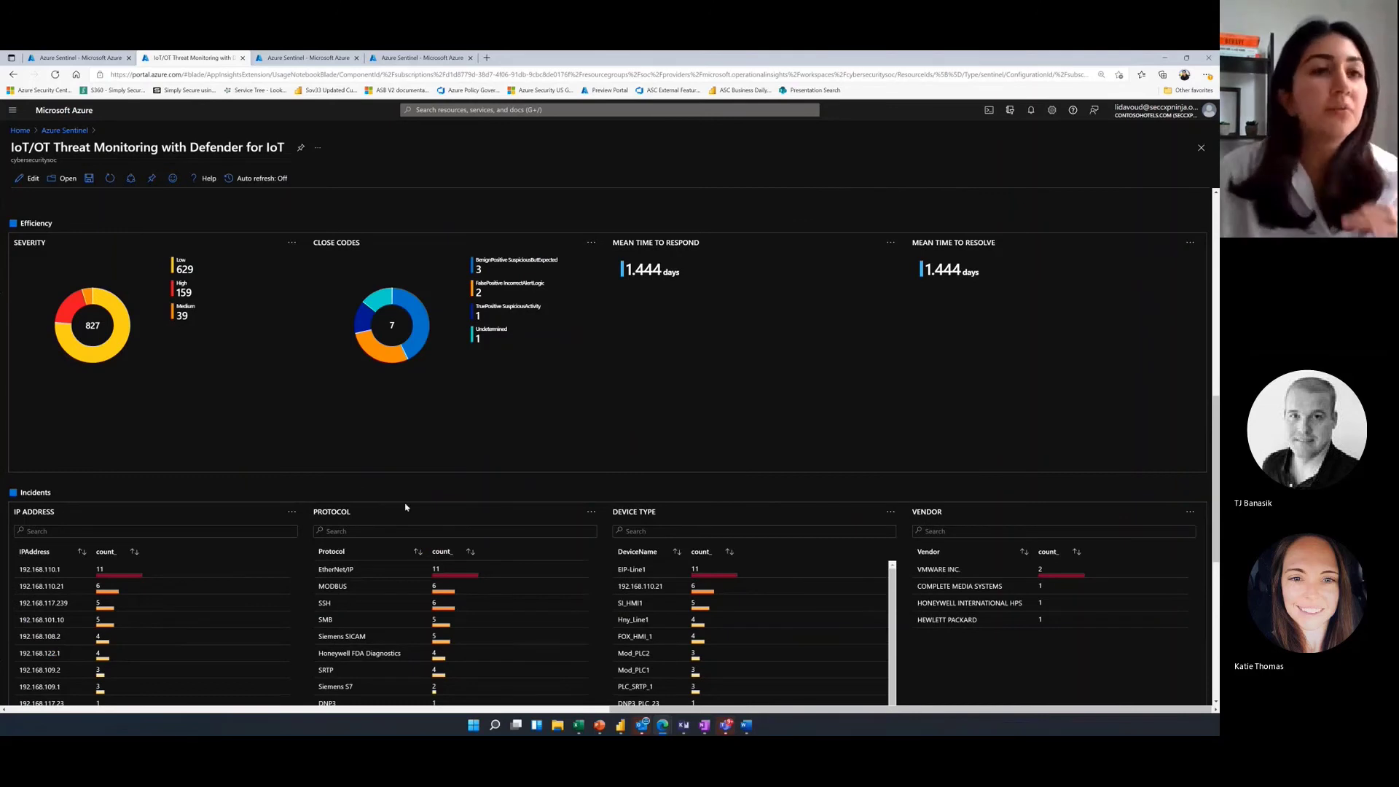
scroll(424, 518, down, 2)
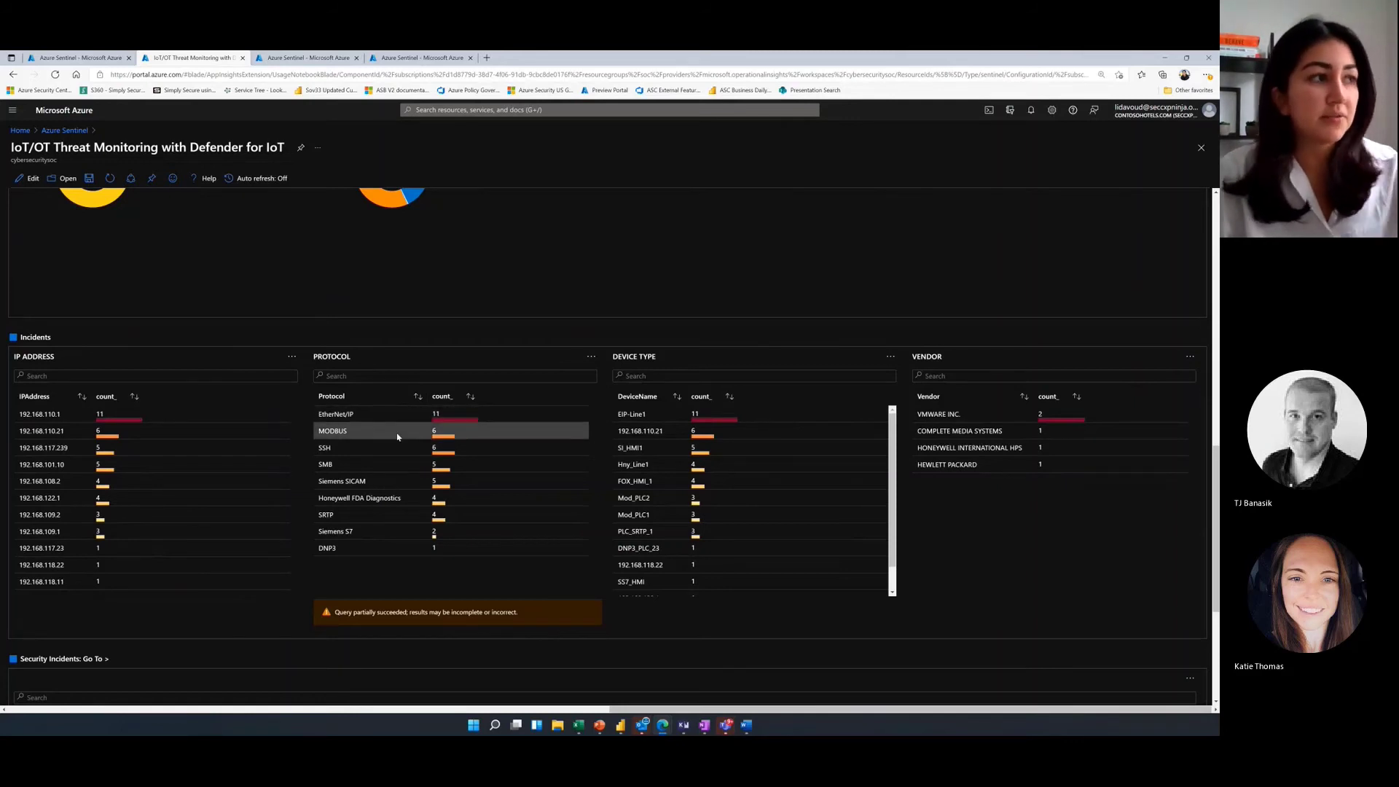
scroll(427, 459, down, 3)
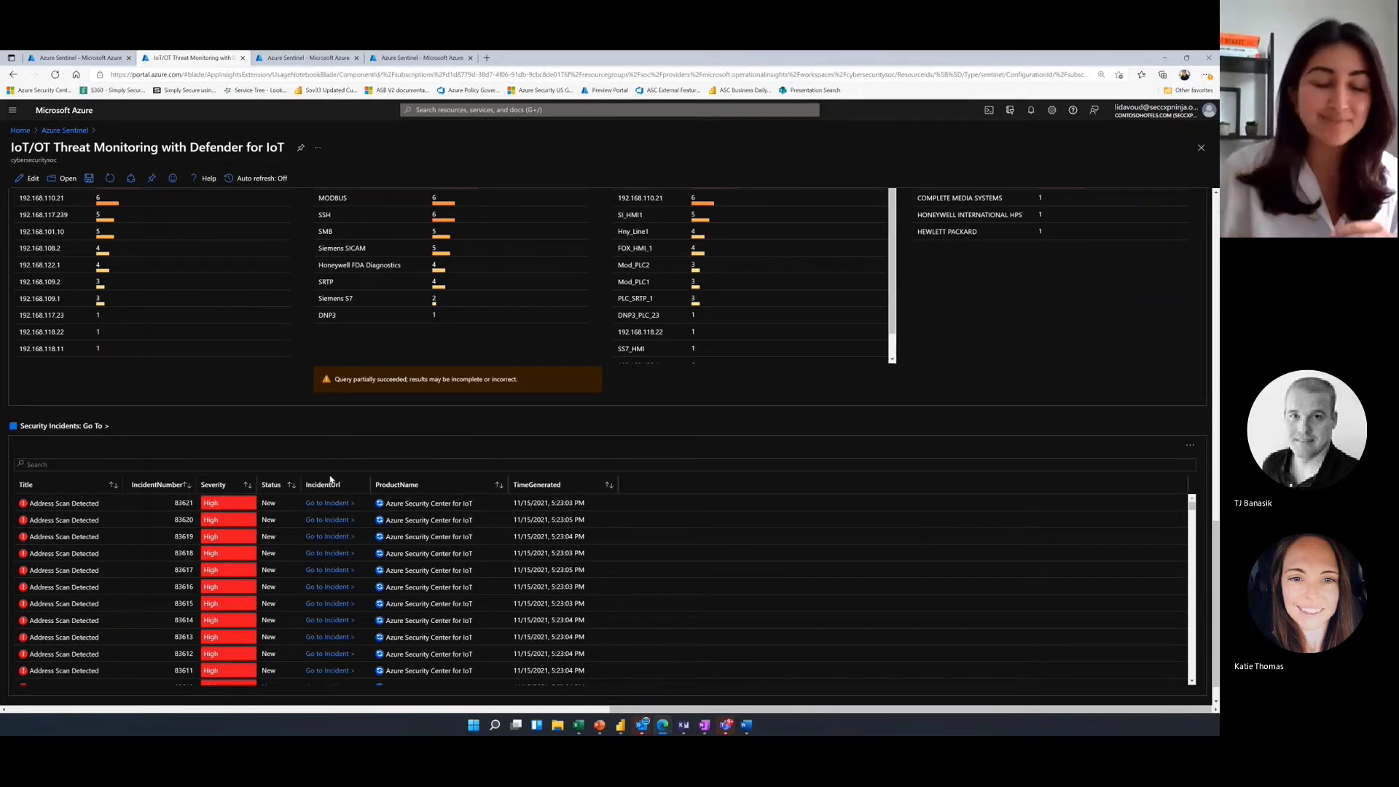
Open the MITRE ATT&CK for ICS view, consult its linked ATT&CK for Industrial Control Systems matrix and return to the workbook
scroll(331, 478, up, 10)
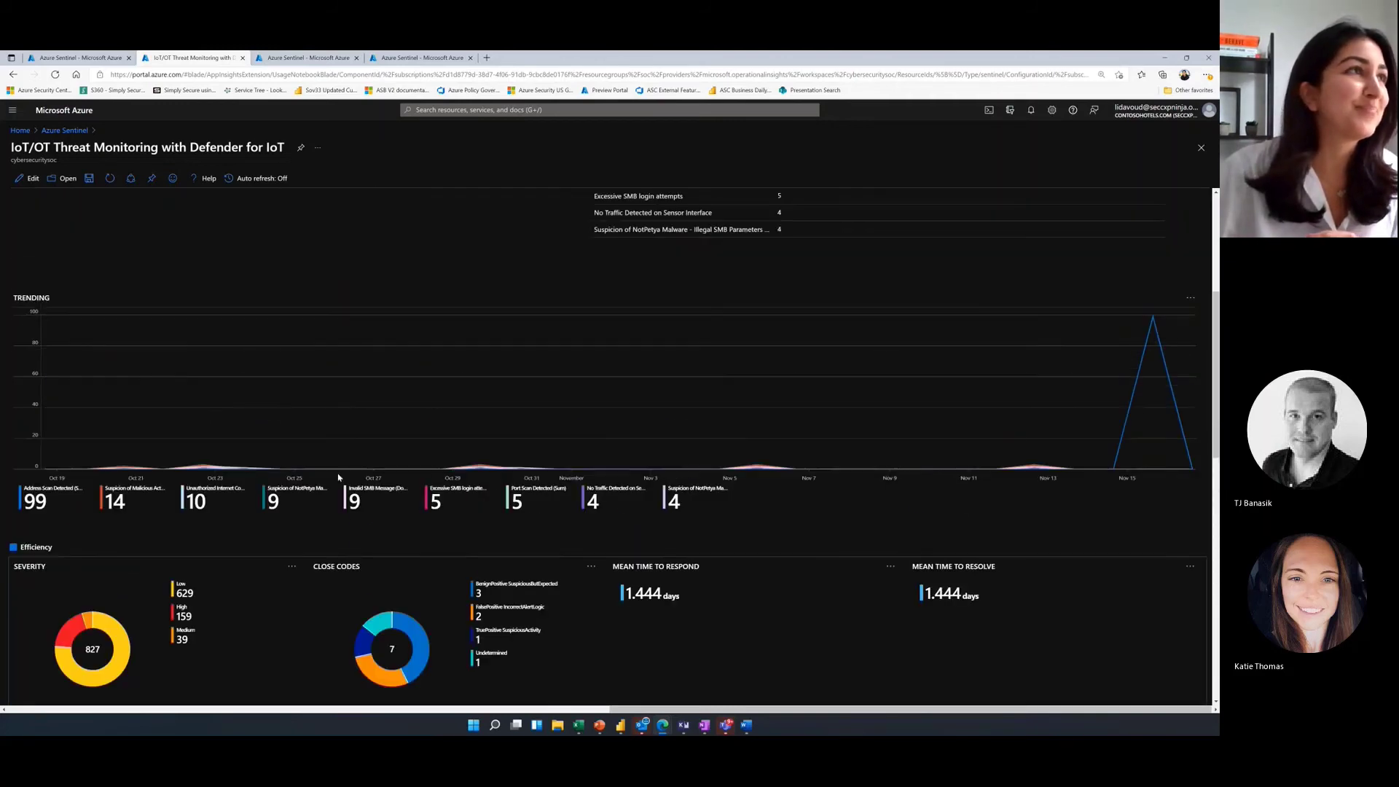
scroll(338, 478, up, 4)
click(145, 259)
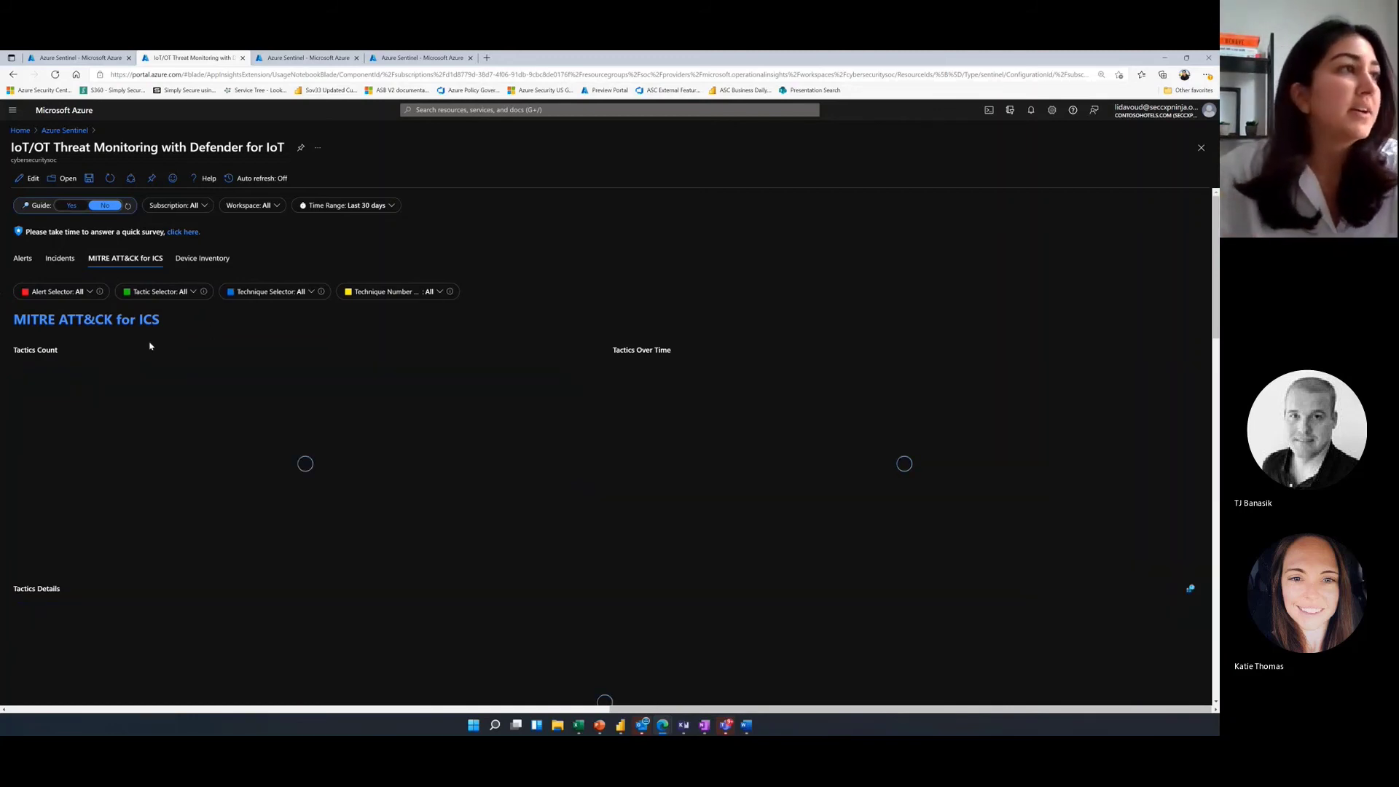
click(109, 328)
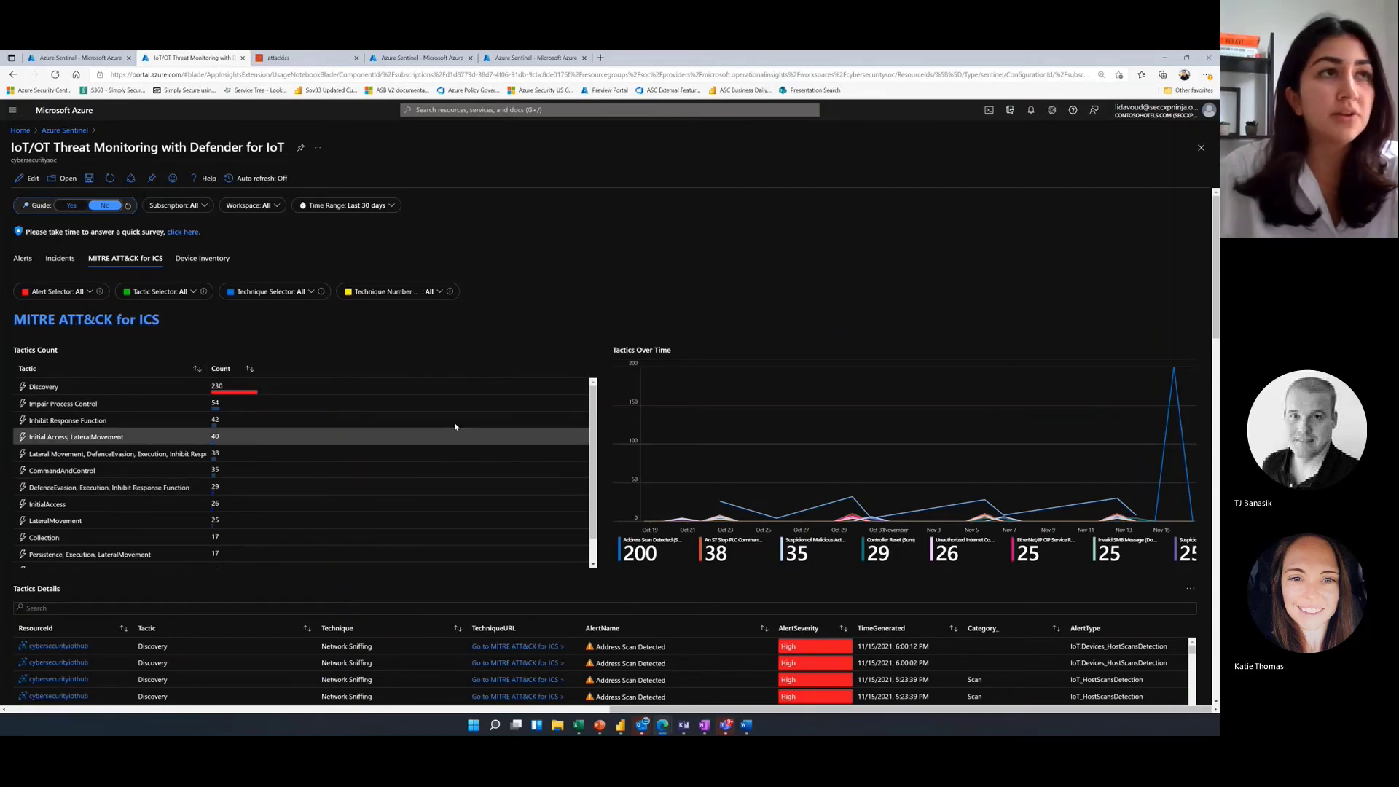
click(335, 57)
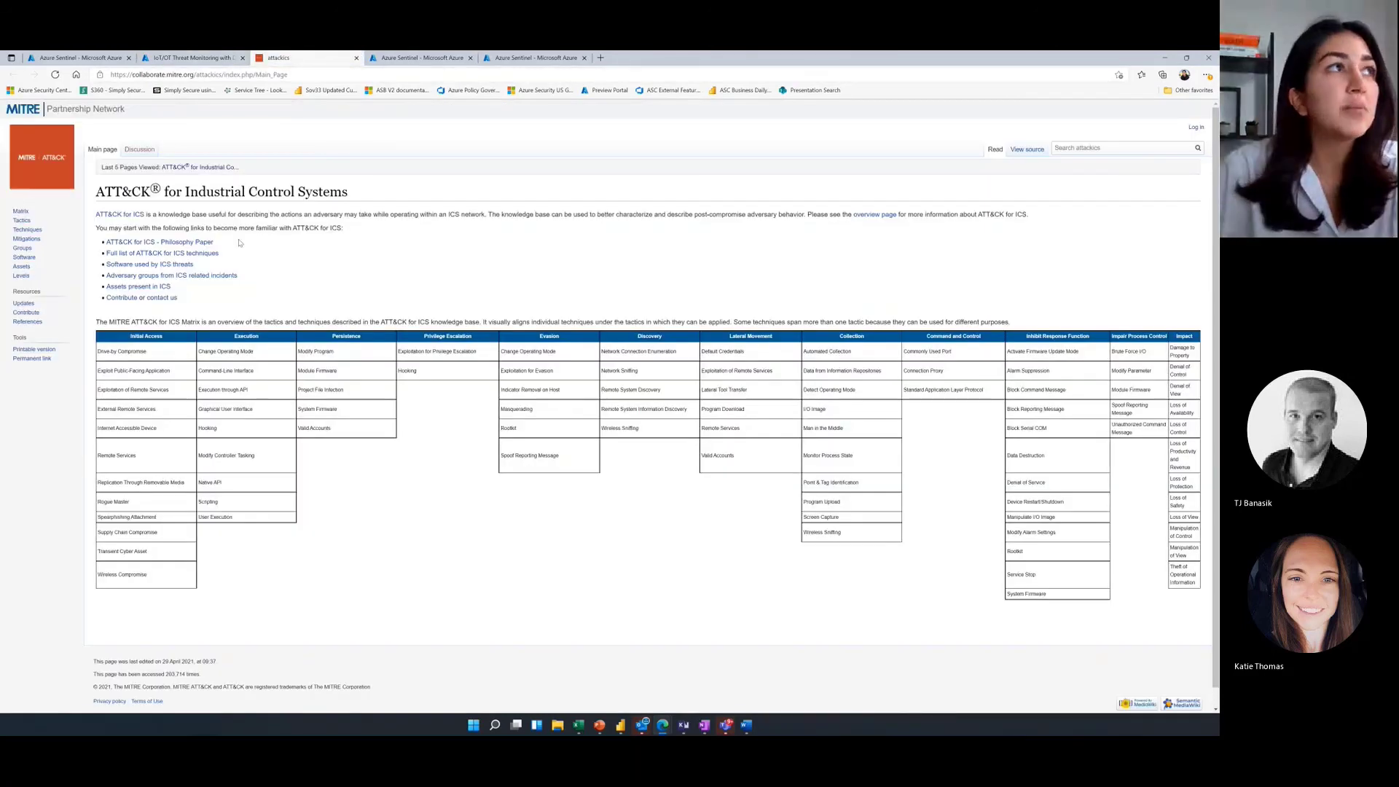
click(200, 61)
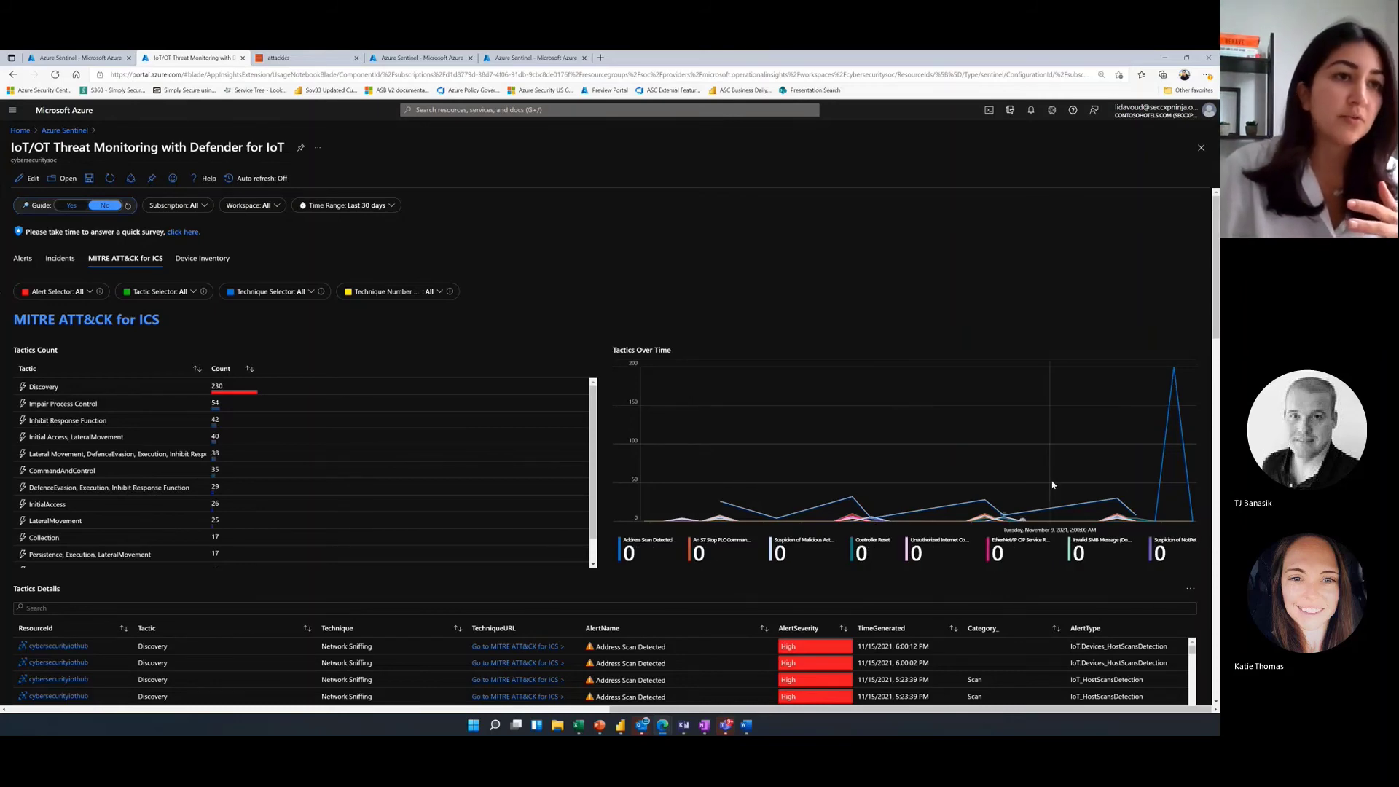
Review the Tactics Details table with its technique links and open the workbook's Device Inventory view
scroll(201, 454, down, 2)
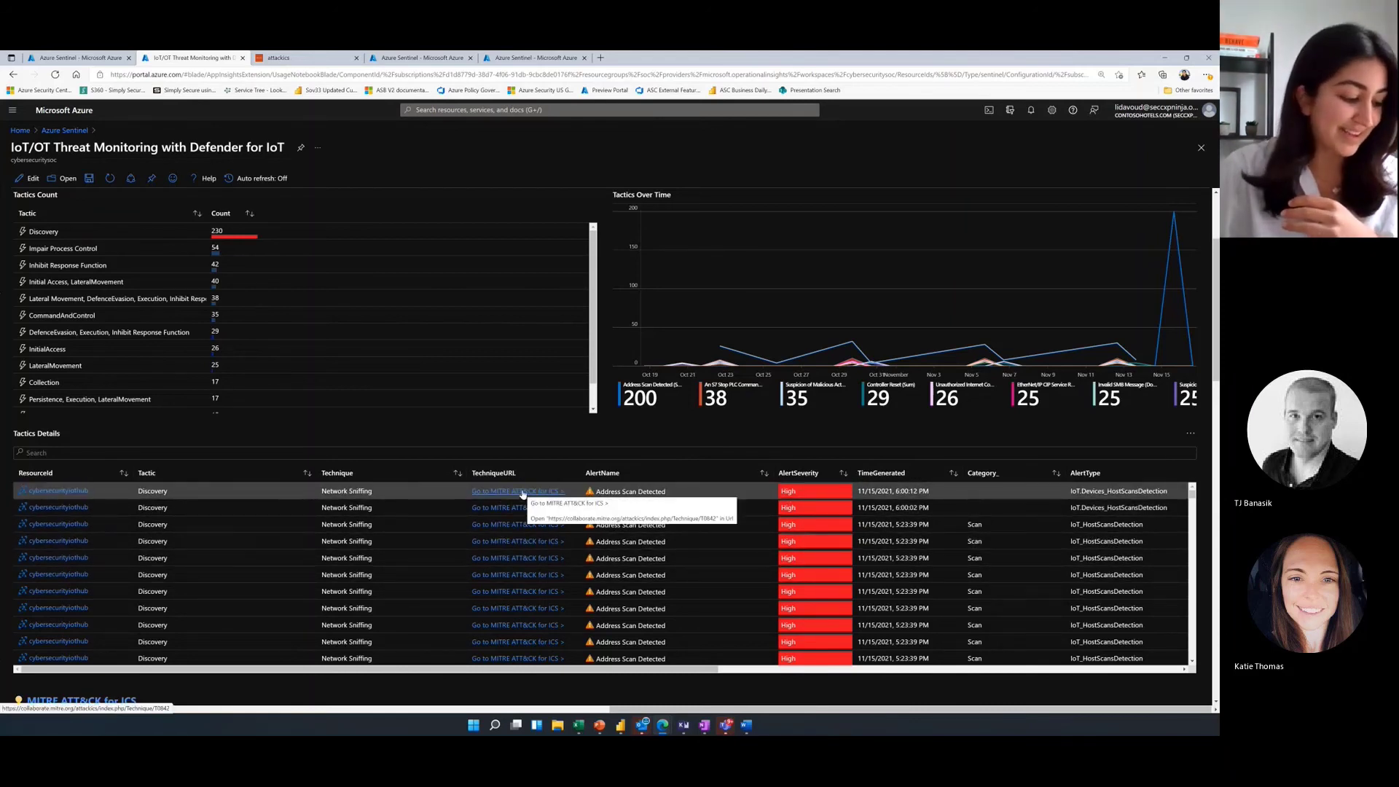
scroll(529, 474, up, 3)
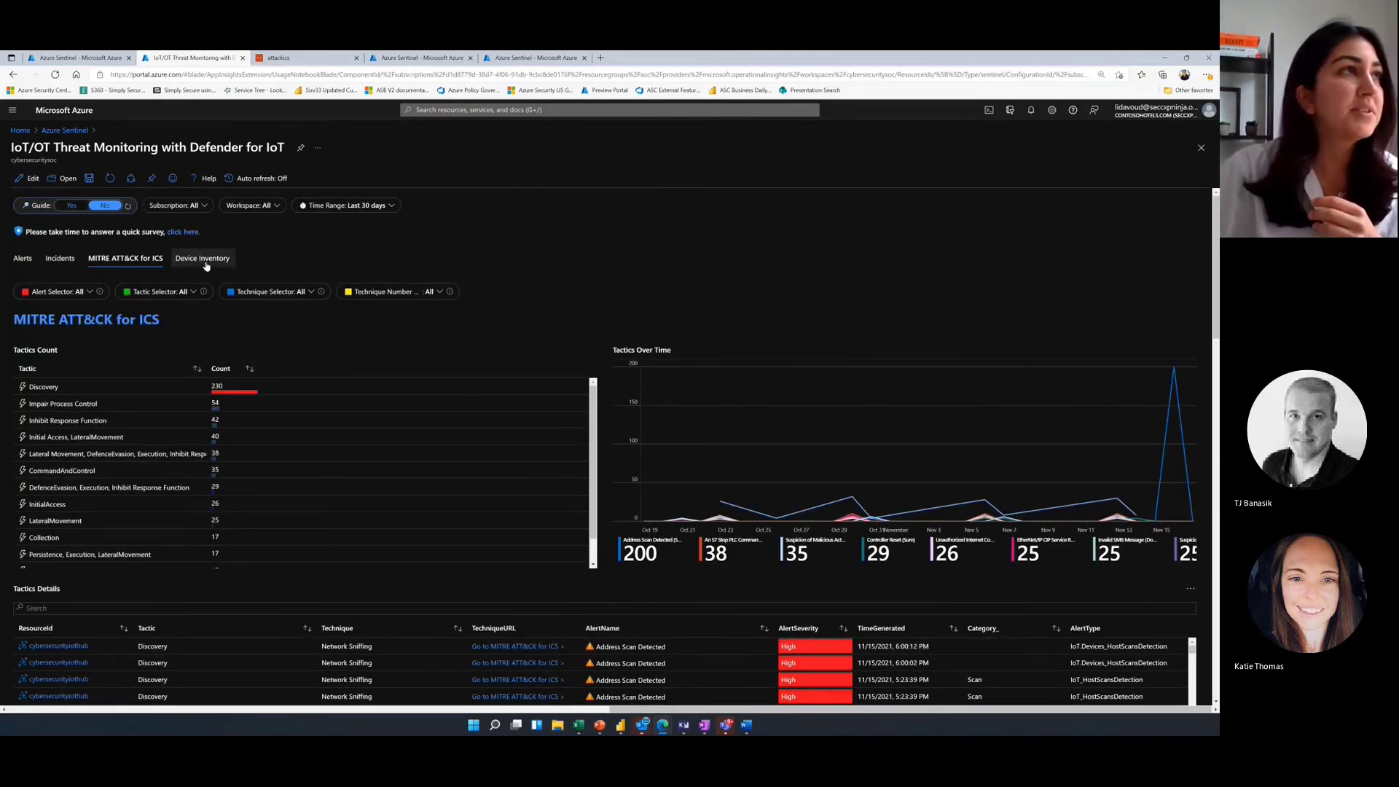
click(211, 267)
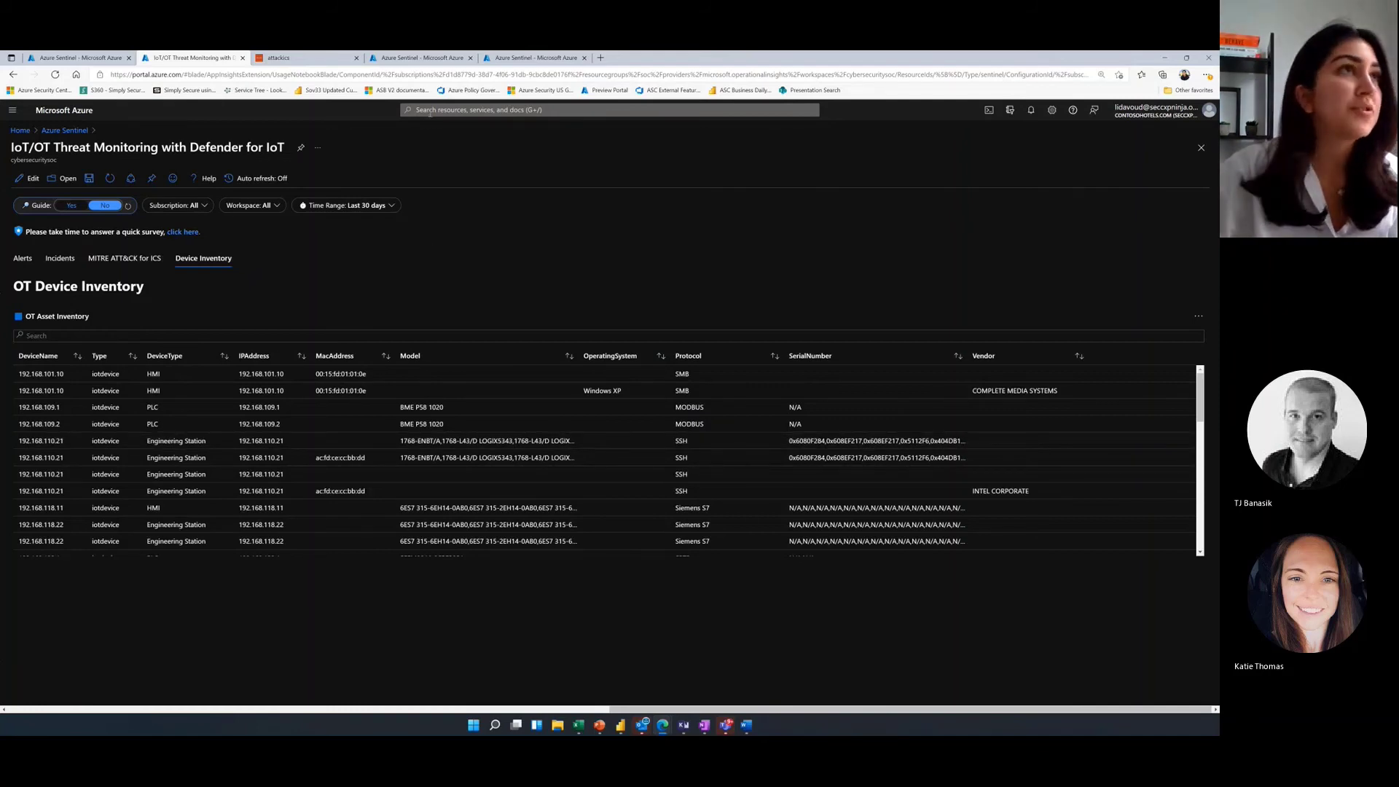
Switch to the Azure Sentinel Analytics page and search the active rules for "defender for iot"
click(412, 59)
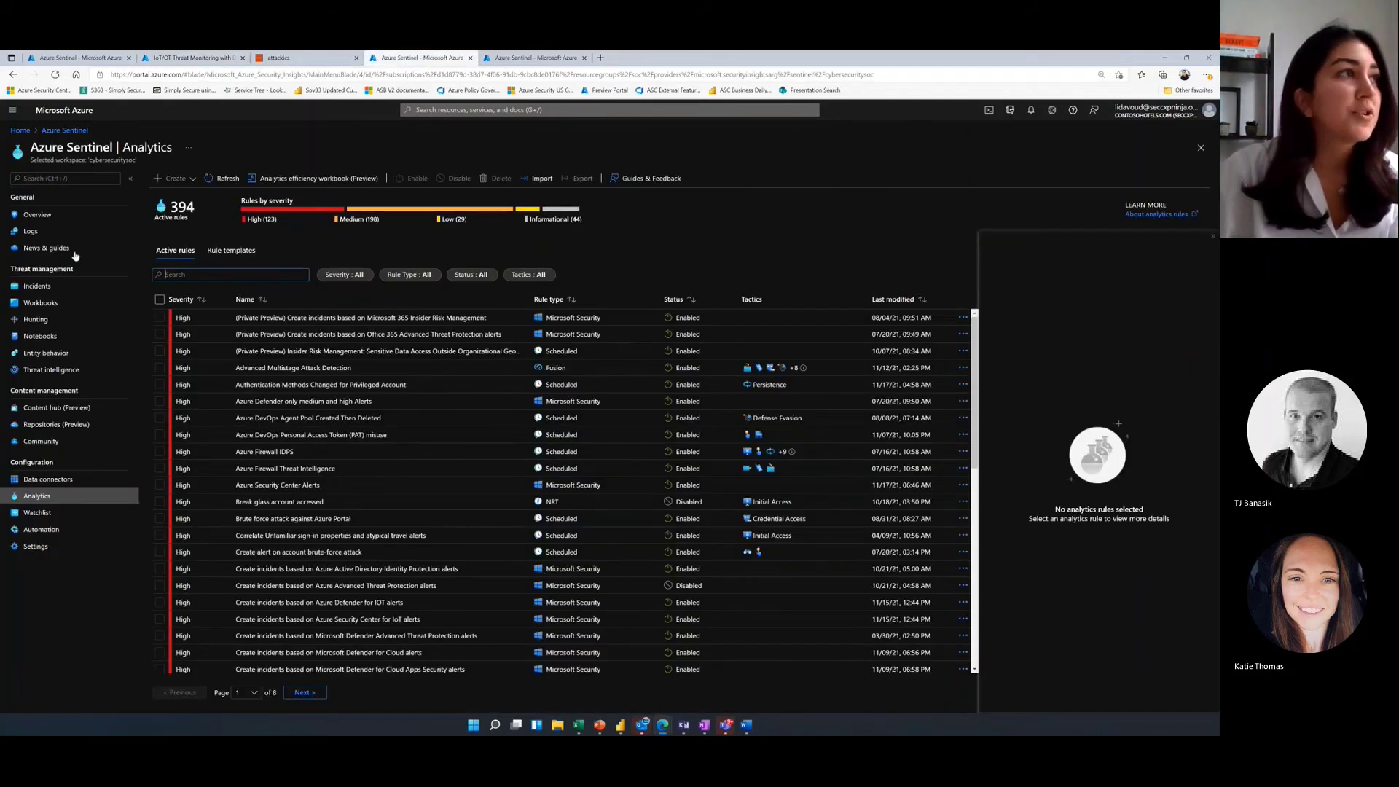
click(202, 274)
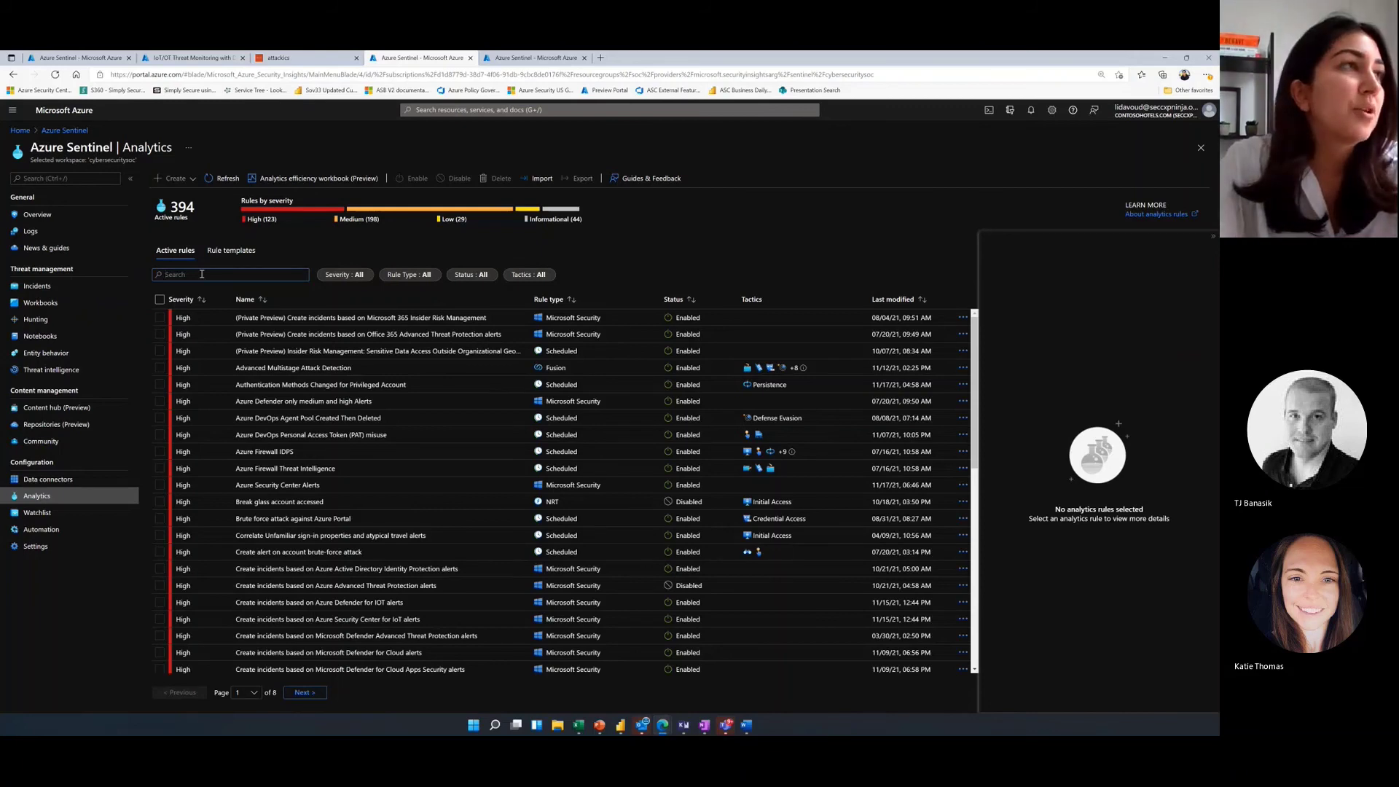
text(defender for iot)
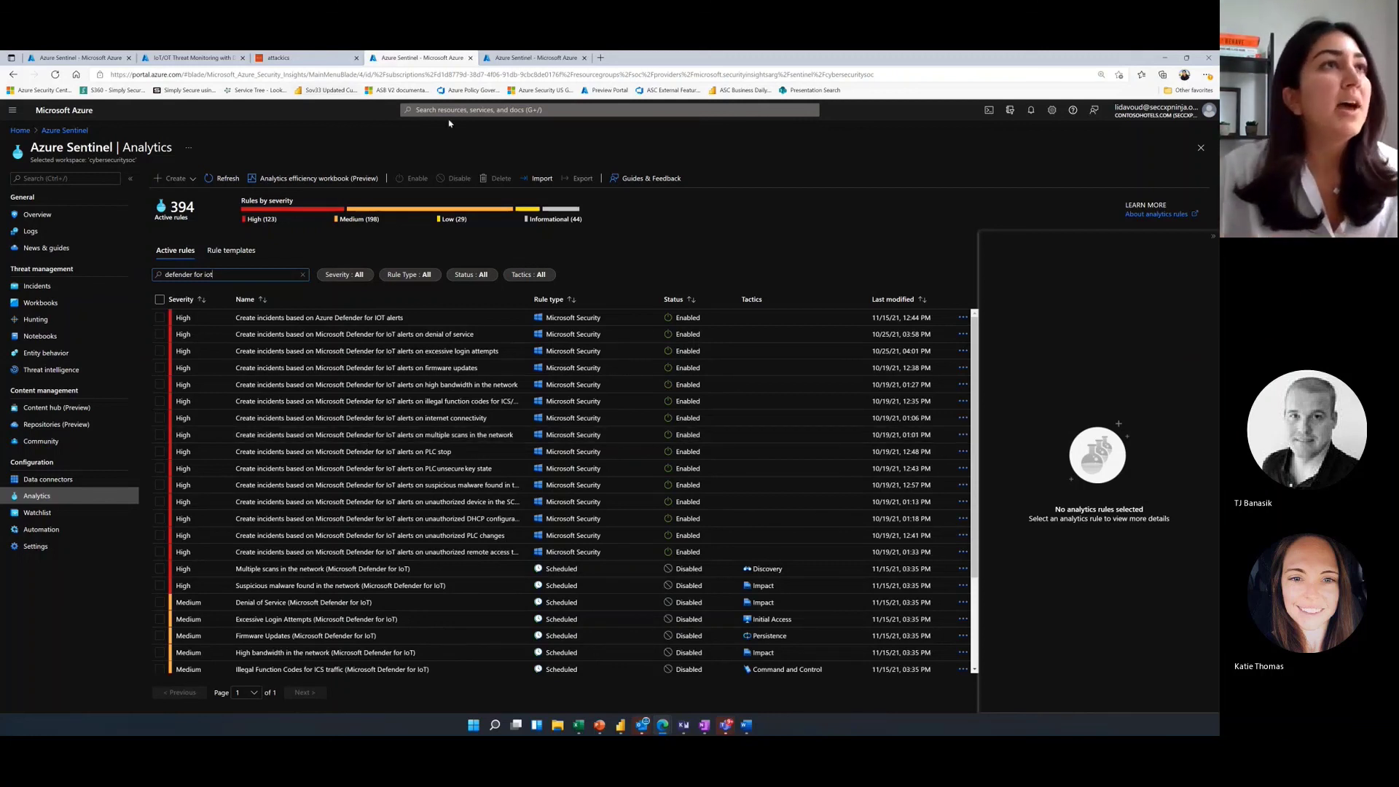
Switch to the Azure Sentinel Automation page and search the active playbooks for "d4iot"
click(508, 63)
click(281, 273)
text(d)
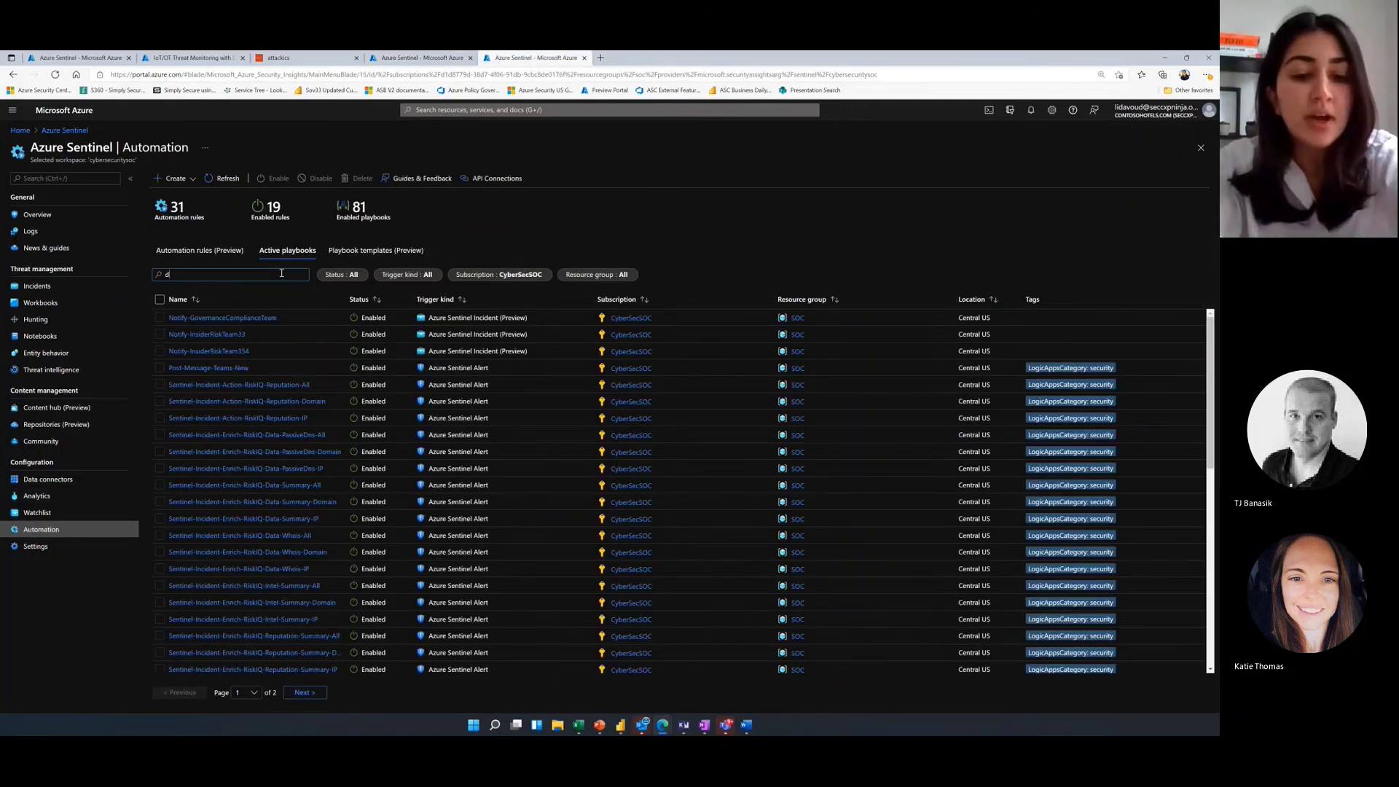
text(4iot)
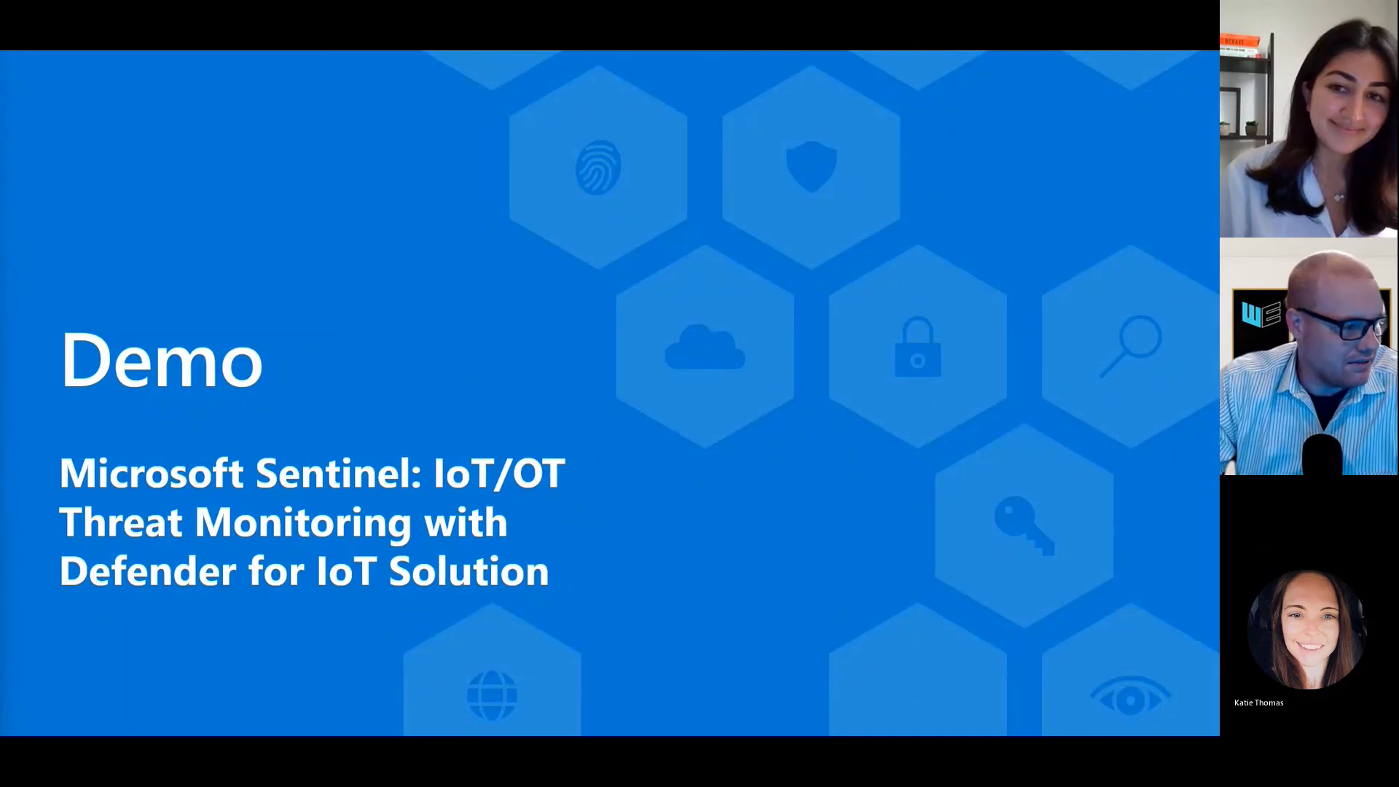
key(Right)
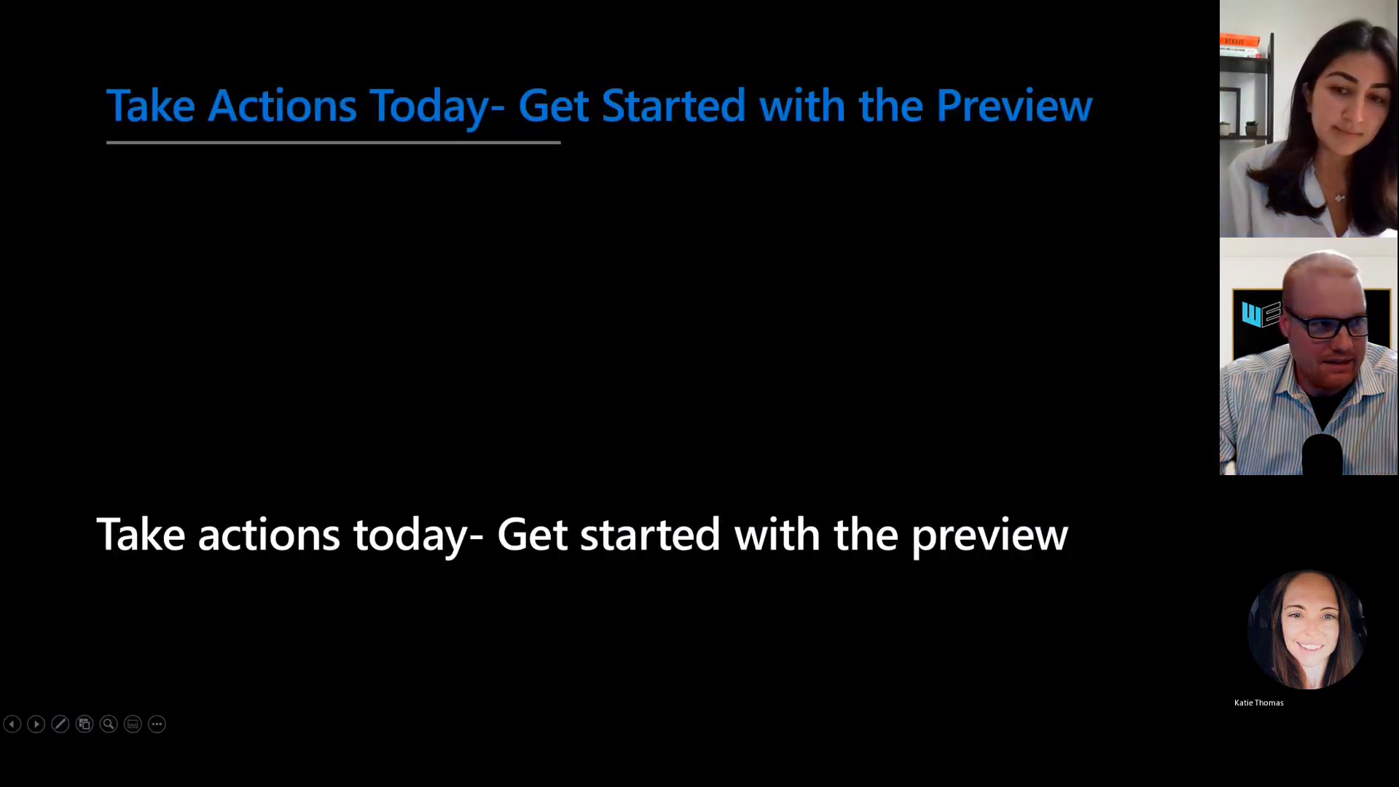